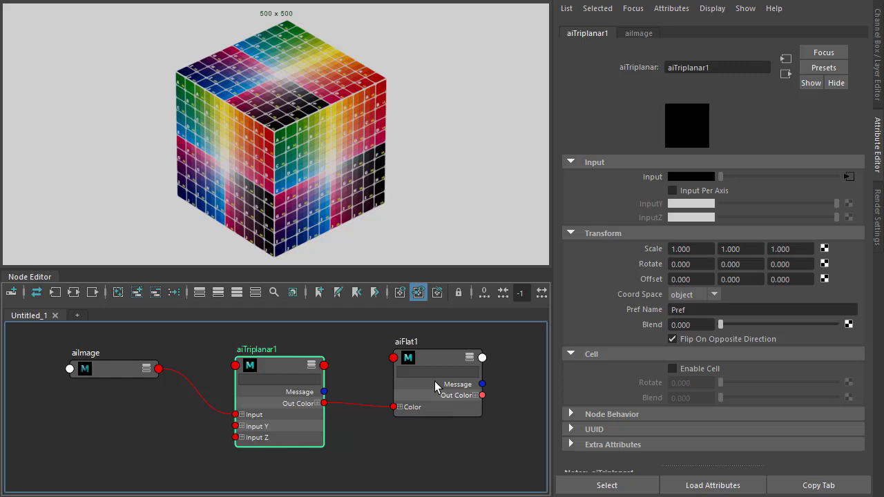
Review the aiFlat1, aiTriplanar1 and aiImage nodes, then turn on Input Per Axis for aiTriplanar1
left_click(435, 362)
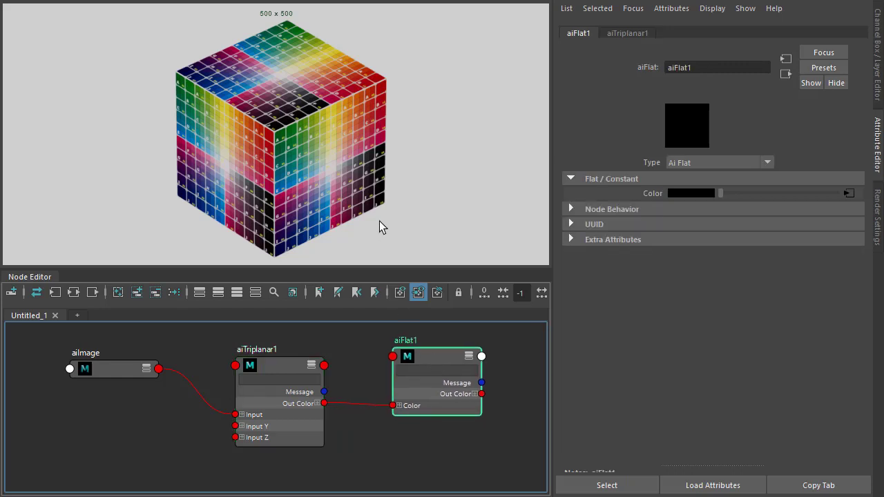
left_click(274, 366)
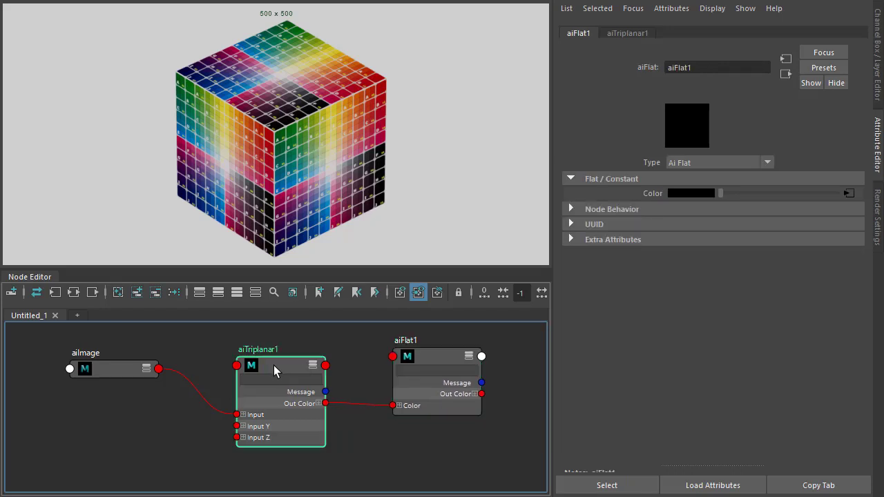
left_click_drag(111, 369, 112, 374)
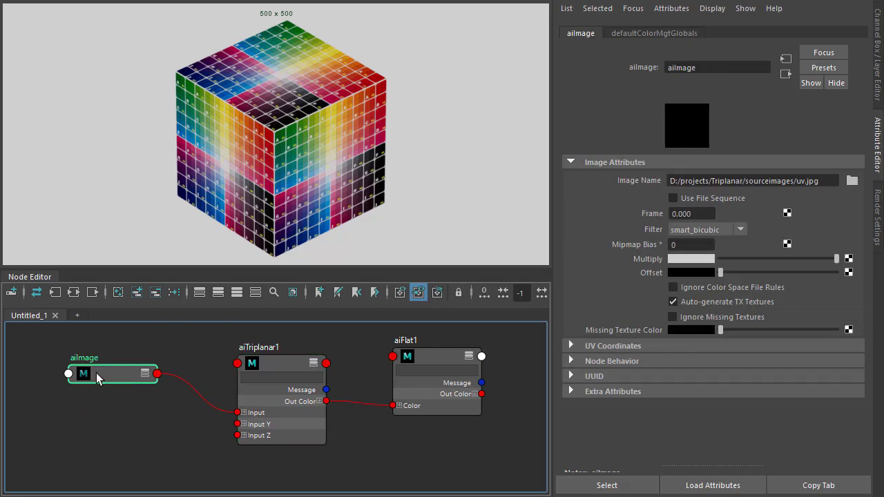
left_click(284, 364)
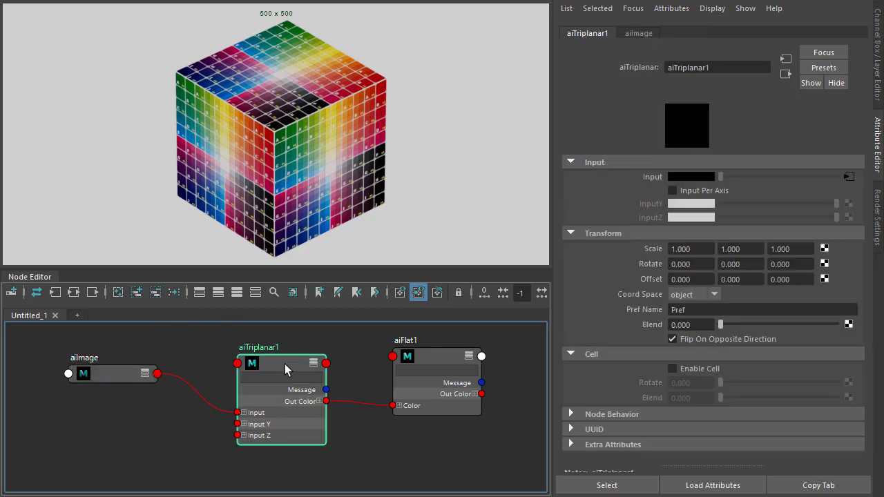
left_click(672, 190)
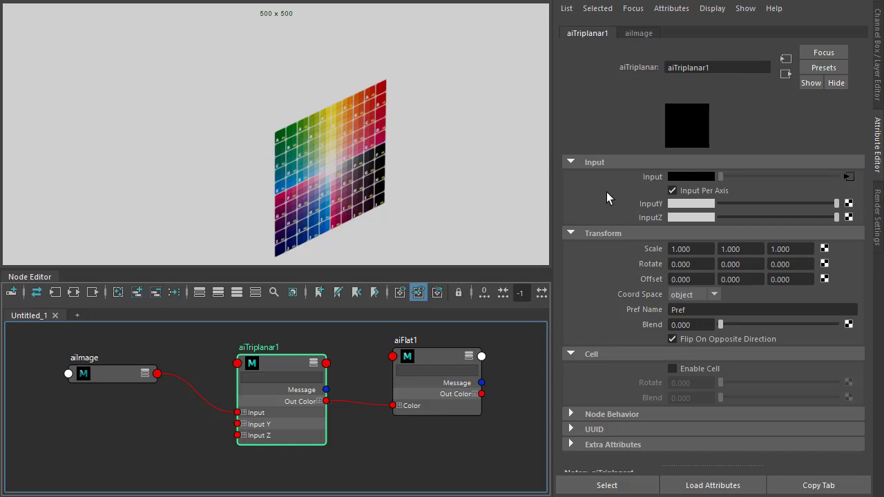
Load input-x.jpg into the aiImage node and move the node slightly upward
left_click(96, 372)
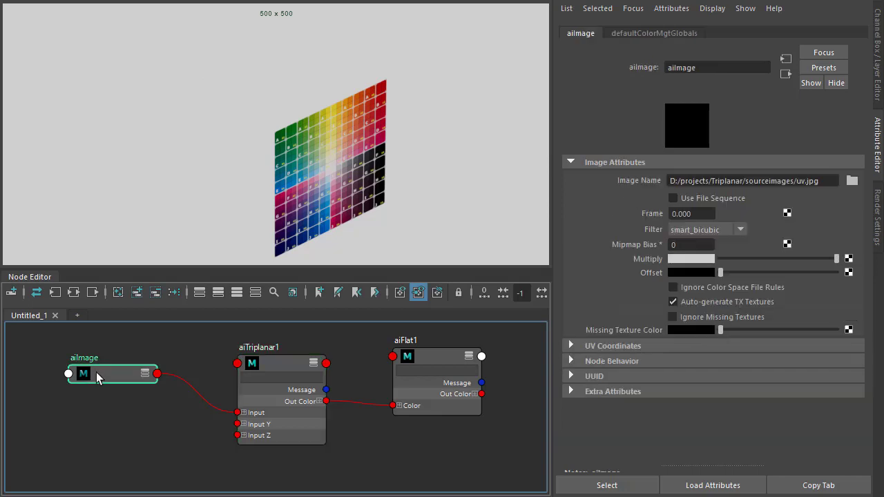
left_click(852, 181)
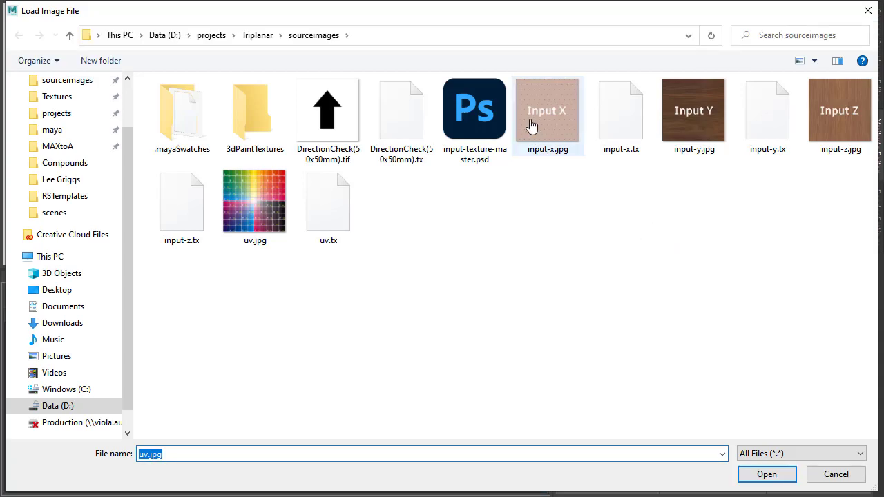
key("Return")
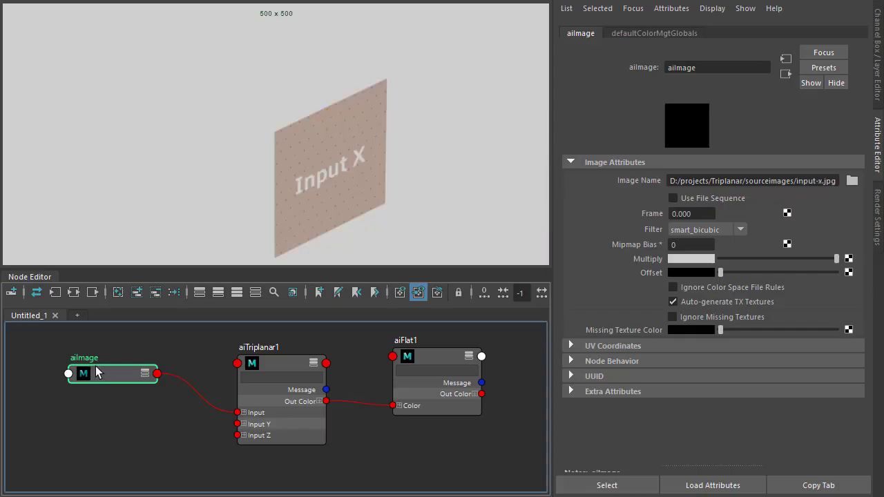
left_click_drag(97, 373, 96, 348)
left_click(105, 374)
key("Tab")
Create a new aiImage1 node loading input-y.jpg
type("image")
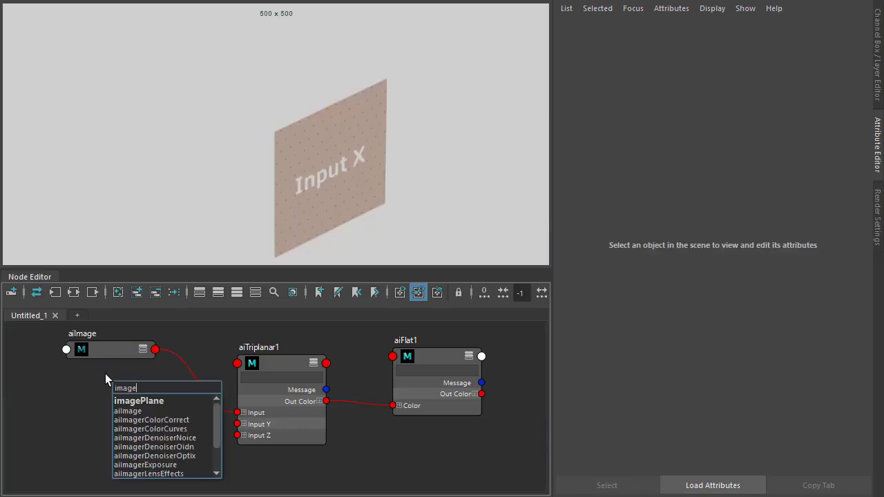
left_click(124, 412)
left_click_drag(150, 395, 92, 395)
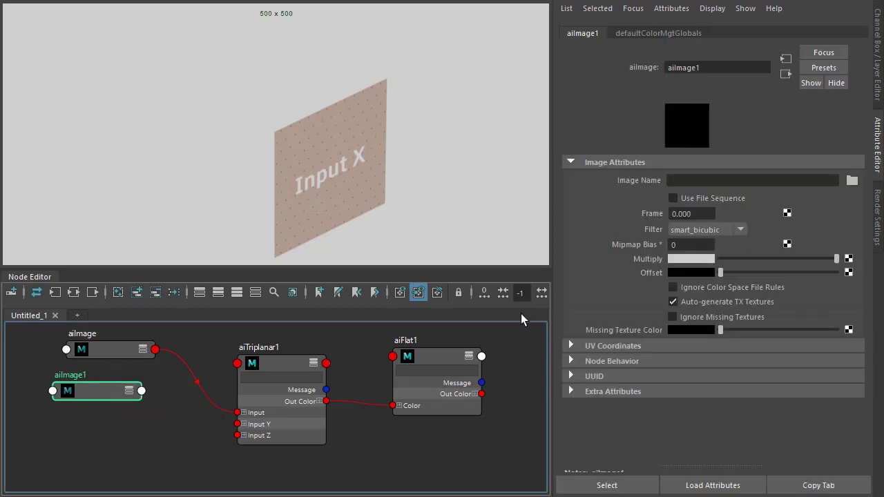
left_click(851, 181)
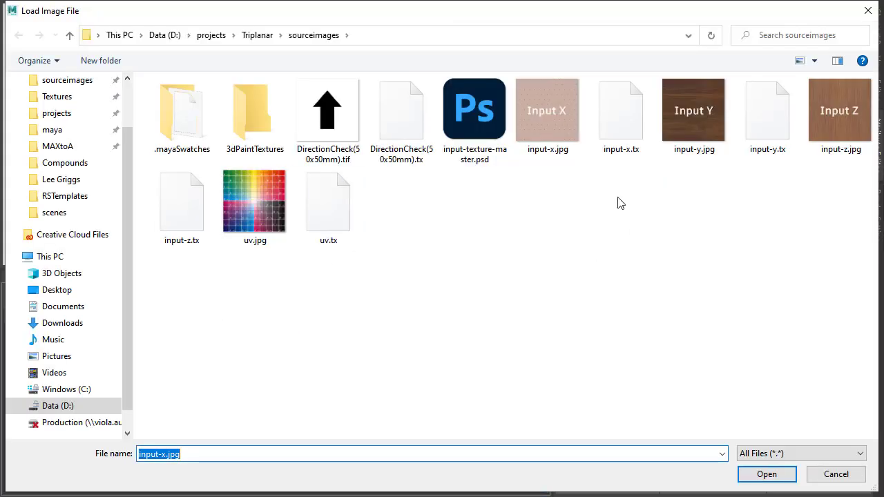
double_click(674, 125)
left_click(109, 413)
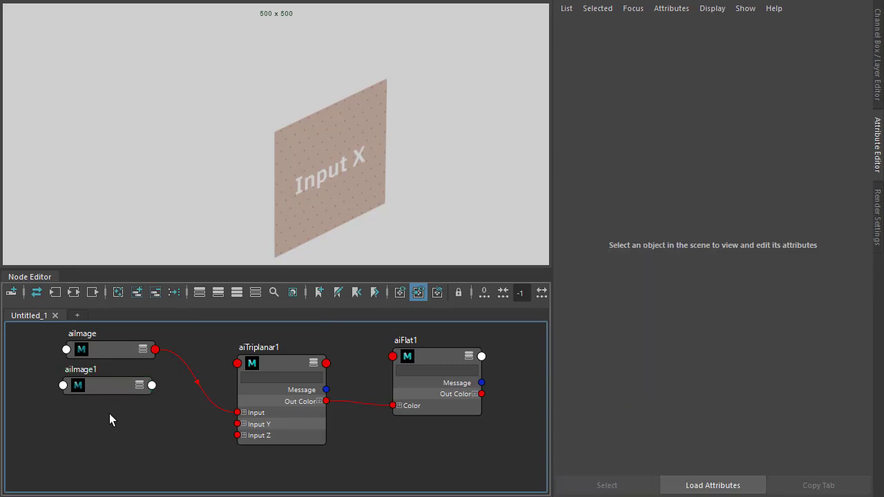
Create a second aiImage2 node loading input-z.jpg
key("Tab")
type("image")
left_click(142, 353)
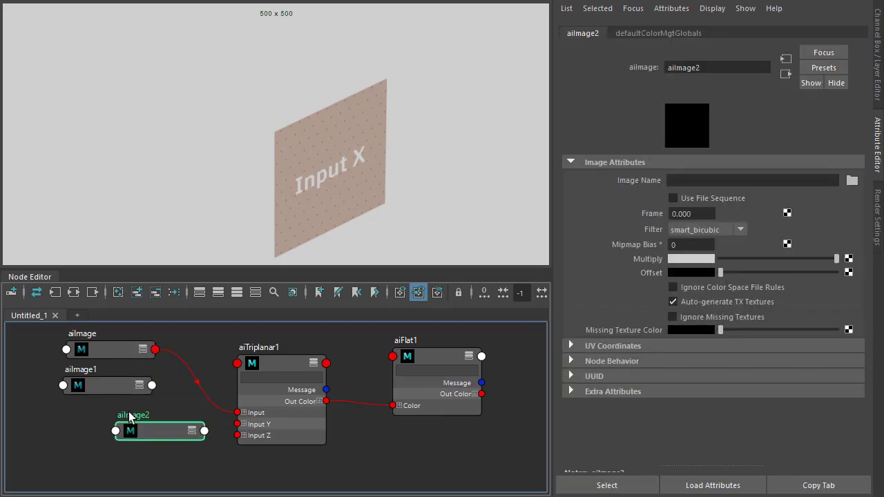
left_click_drag(153, 435, 101, 437)
left_click(273, 368)
left_click(111, 436)
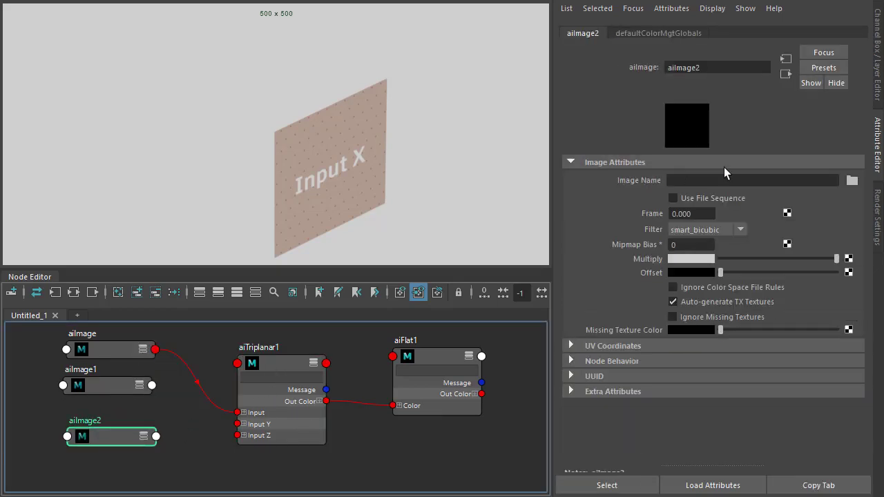
left_click(850, 178)
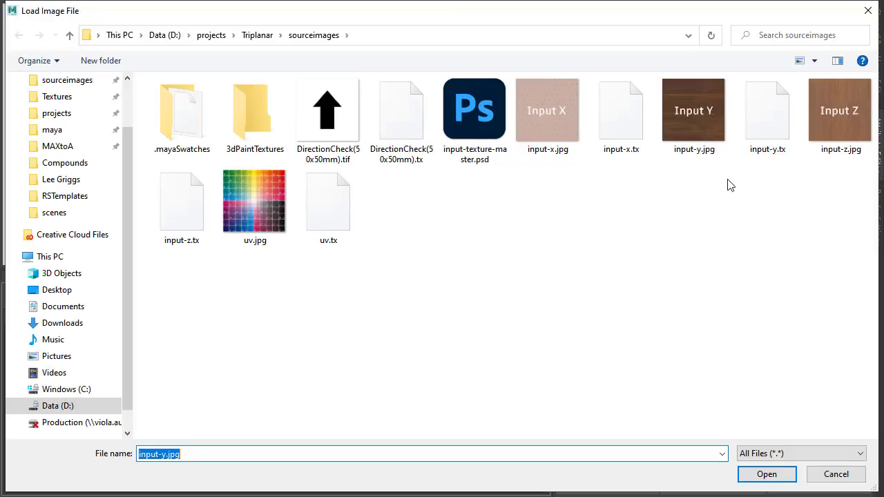
double_click(862, 124)
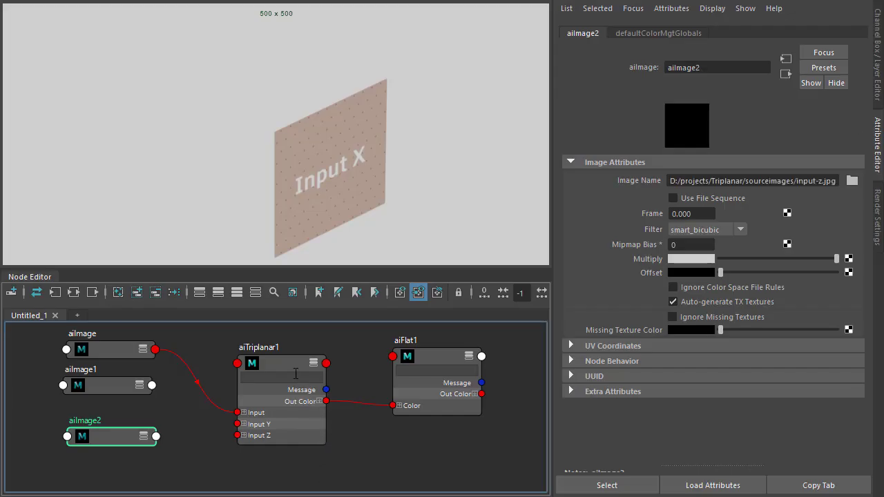
Connect aiImage1 to aiTriplanar1's Input Y and aiImage2 to its Input Z
left_click(313, 397)
middle_click_drag(633, 250, 627, 203)
middle_click_drag(128, 435, 629, 217)
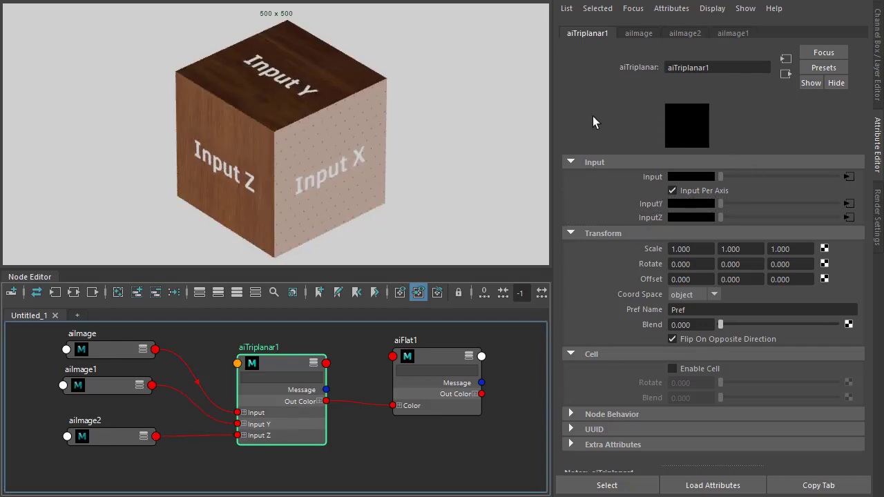
Rename the image nodes to aiImage_X, aiImage1_Y and aiImage_Z
double_click(83, 334)
type("aiImage_X")
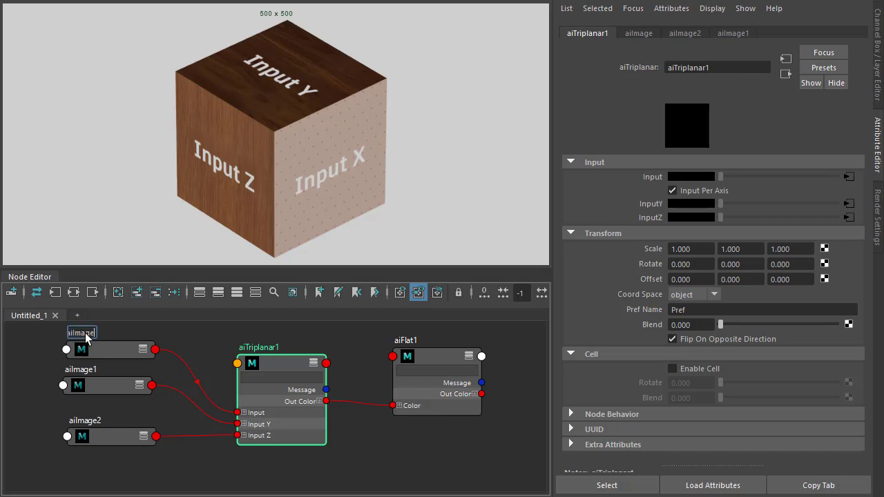
double_click(82, 369)
type("aiImage1_")
type("Y")
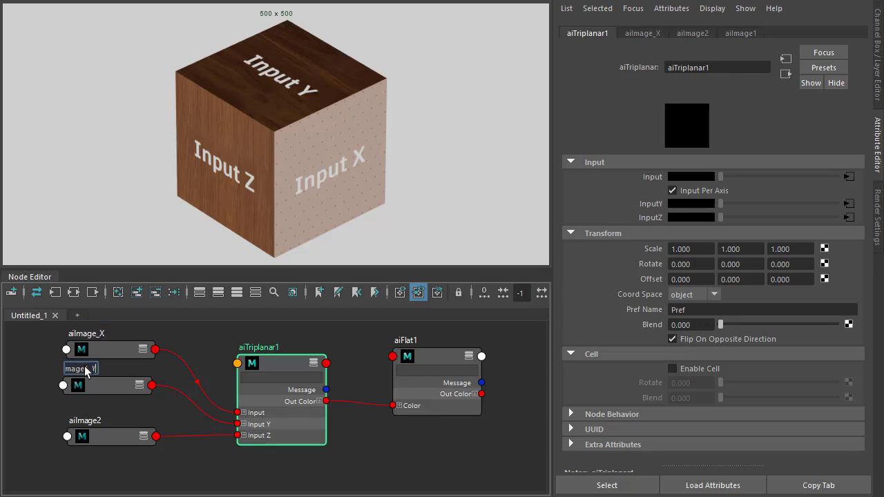
key("Return")
double_click(94, 426)
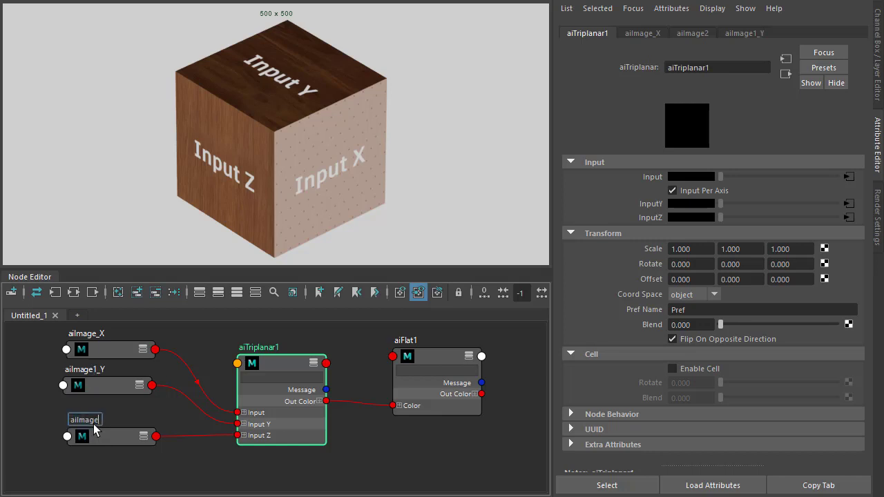
type("aiImage_Z")
key("Return")
Tumble the render view to inspect the cube's bottom face
left_click_drag(181, 244, 252, 167, "alt")
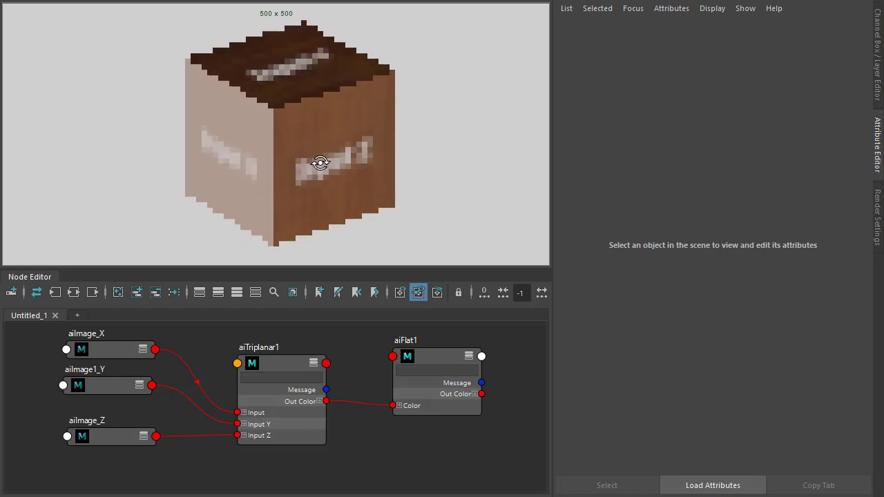
middle_click_drag(450, 129, 448, 144, "alt")
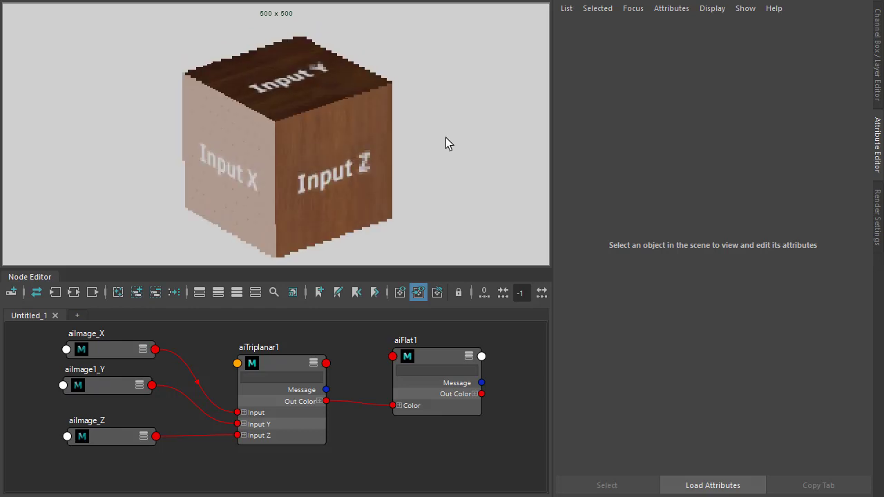
left_click_drag(308, 72, 446, 197, "alt")
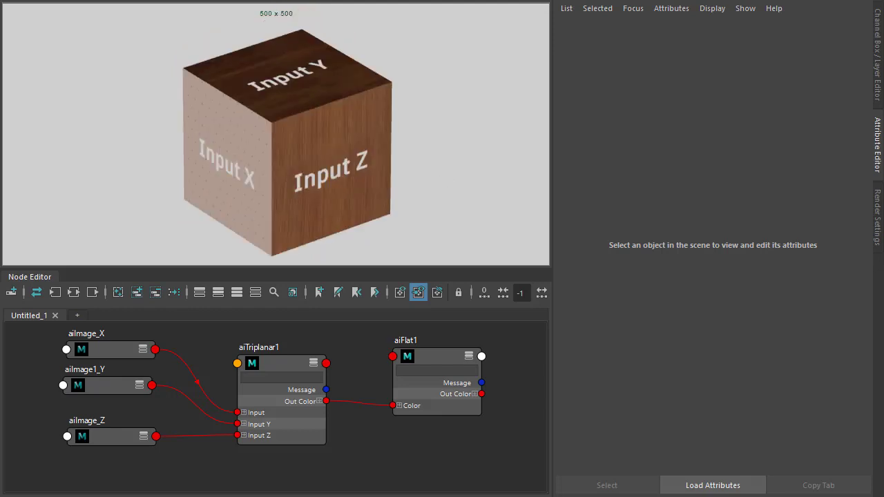
Bevel the cube with Fraction 0.2 and raise aiTriplanar1's Blend to about 0.343
left_click(283, 142)
left_click(299, 164, "ctrl")
left_click(299, 164)
key("ctrl+f")
type("be")
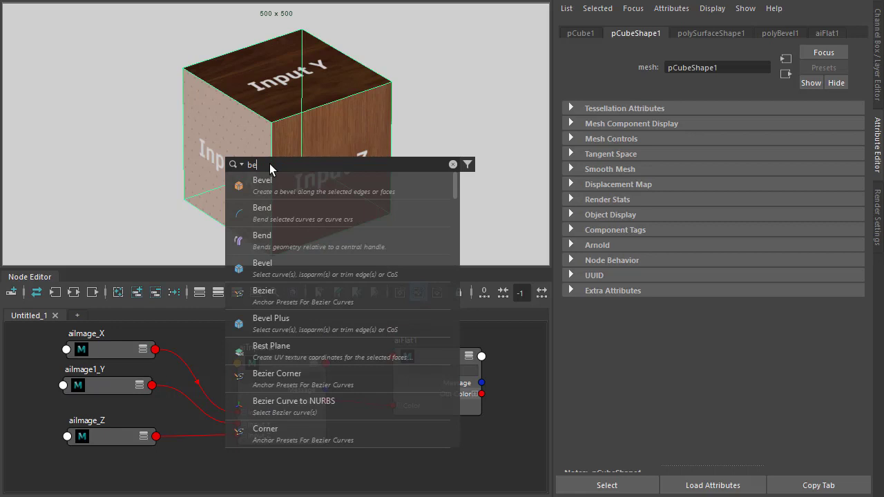
left_click(270, 183)
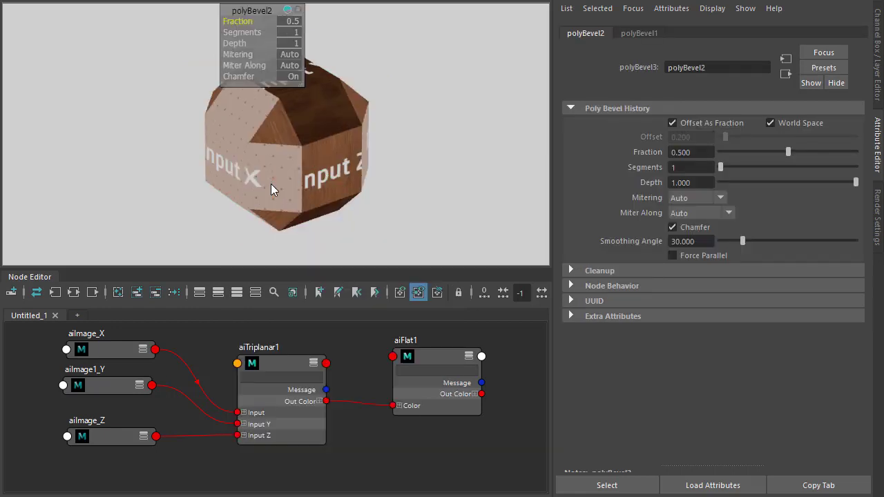
left_click(293, 21)
type("0.2")
key("Return")
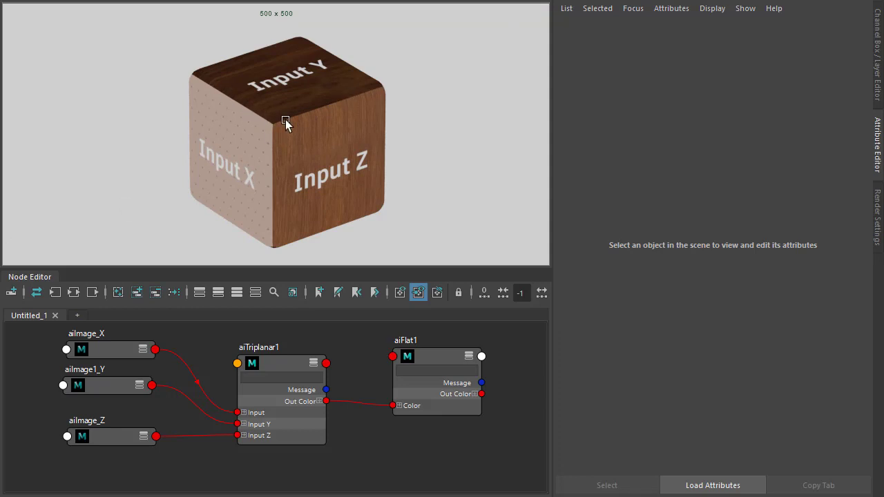
left_click(283, 367)
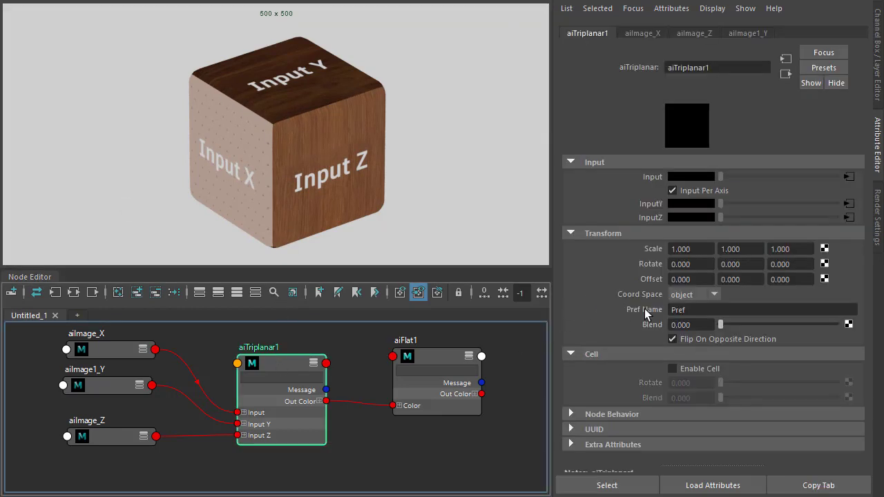
left_click_drag(730, 324, 863, 326)
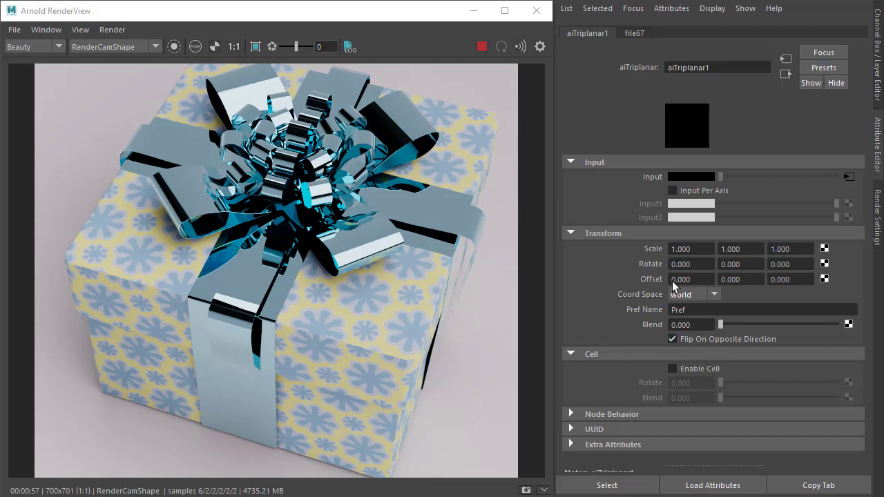
left_click(697, 250)
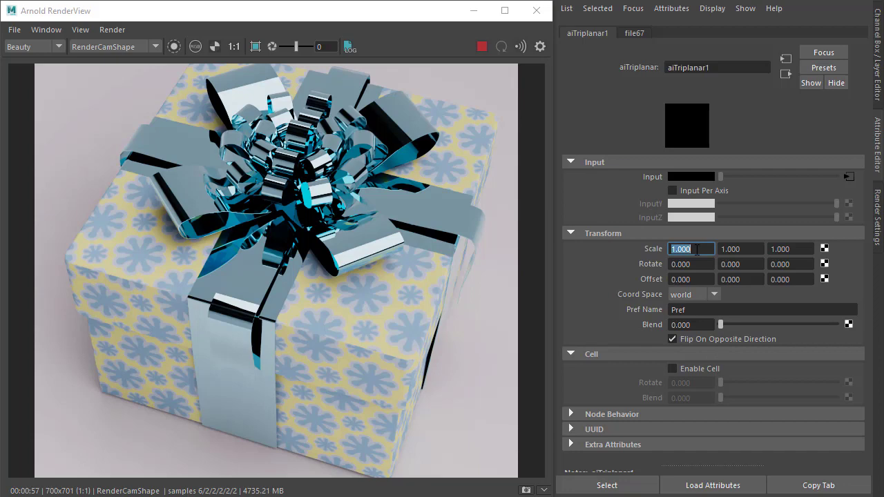
type("4")
key("Tab")
type("4")
key("Tab")
type("4")
key("Tab")
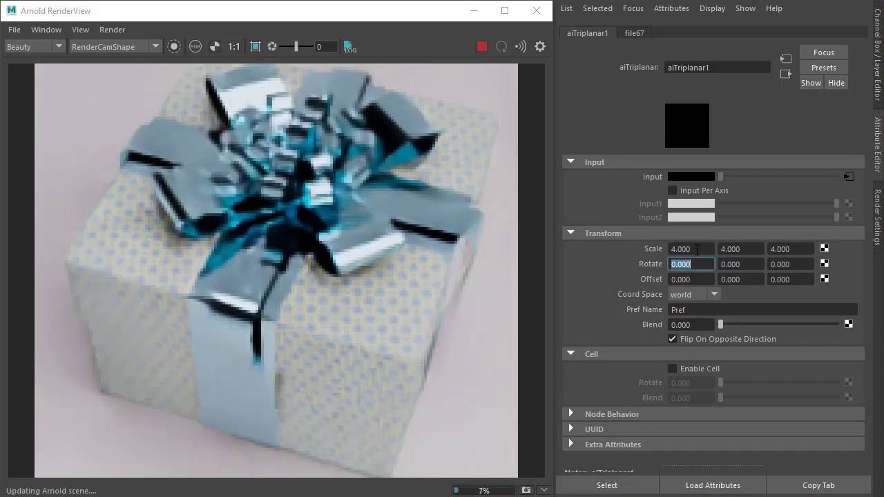
left_click(698, 250)
type("1")
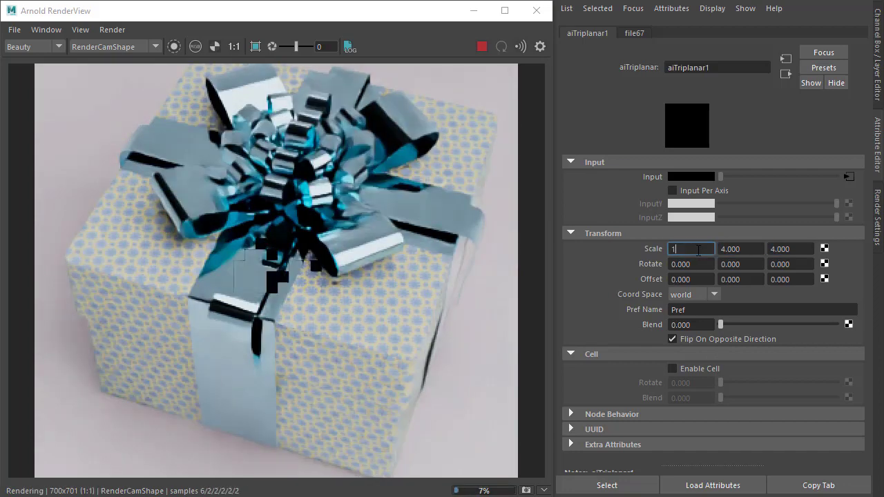
key("Tab")
type("1")
key("Tab")
type("1")
key("Tab")
key("Tab")
type("4")
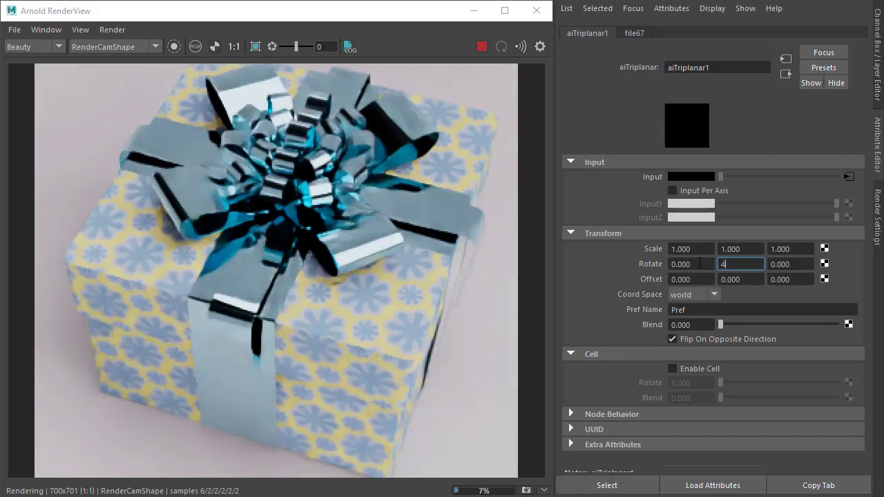
type("5")
key("Tab")
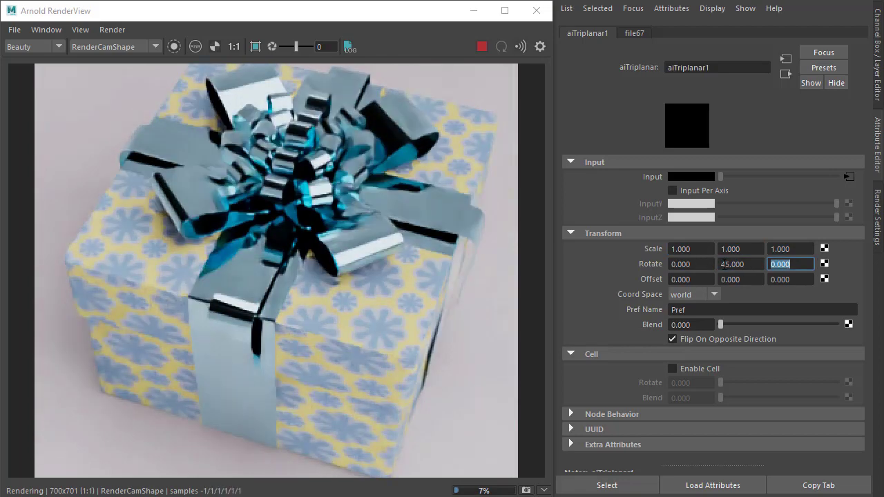
left_click(748, 262)
type("0")
key("Tab")
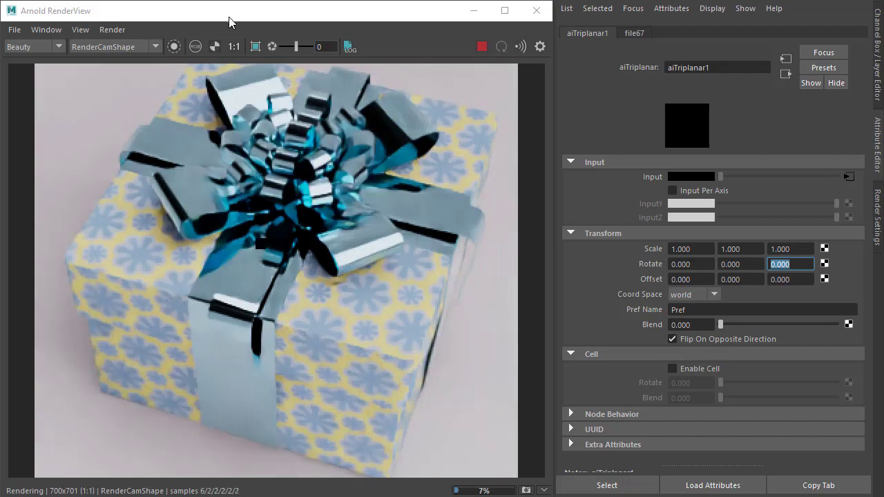
Enable Isolate Selected and Crop Region, limiting rendering to the box's front face
left_click(177, 47)
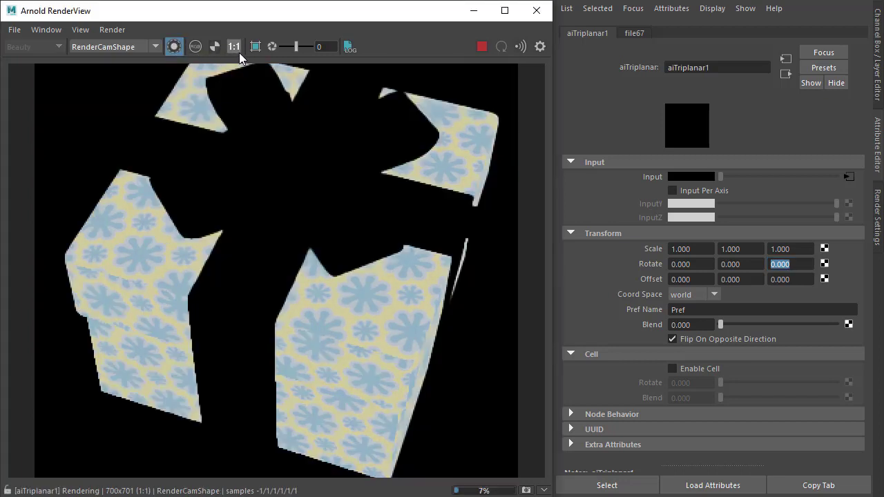
left_click(255, 46)
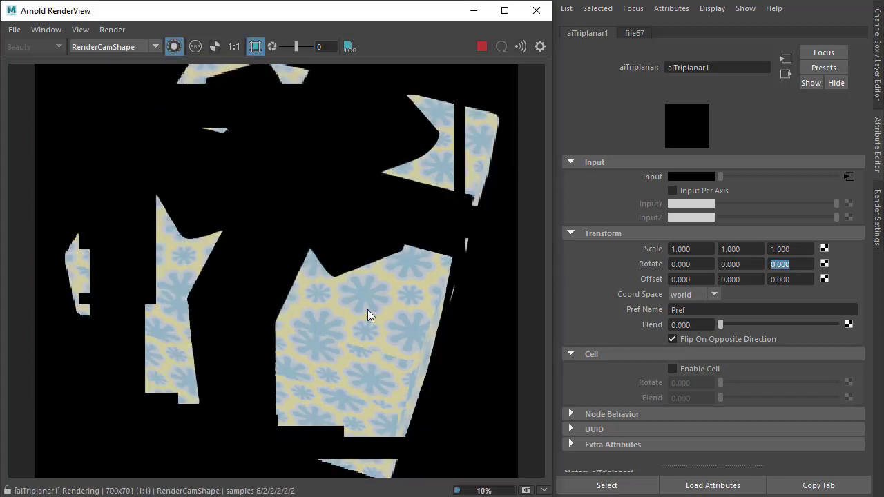
left_click_drag(284, 308, 403, 384)
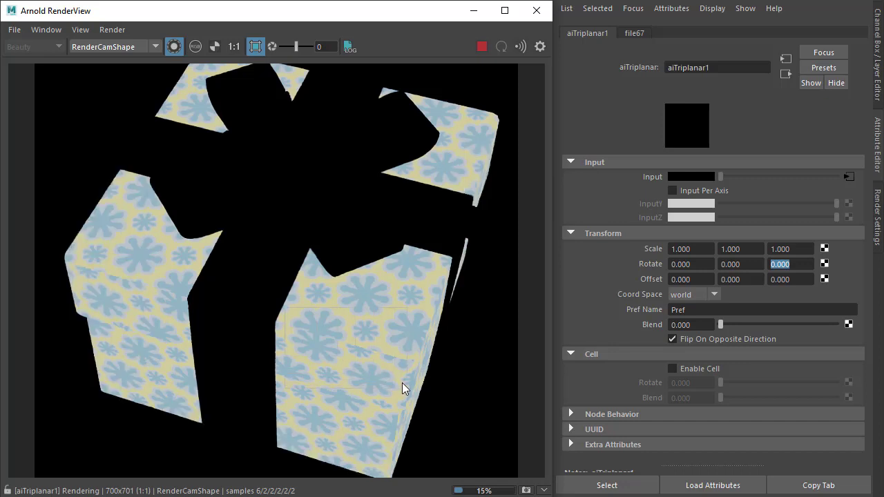
Set aiTriplanar1's Offset Y to 0.08
left_click(622, 322)
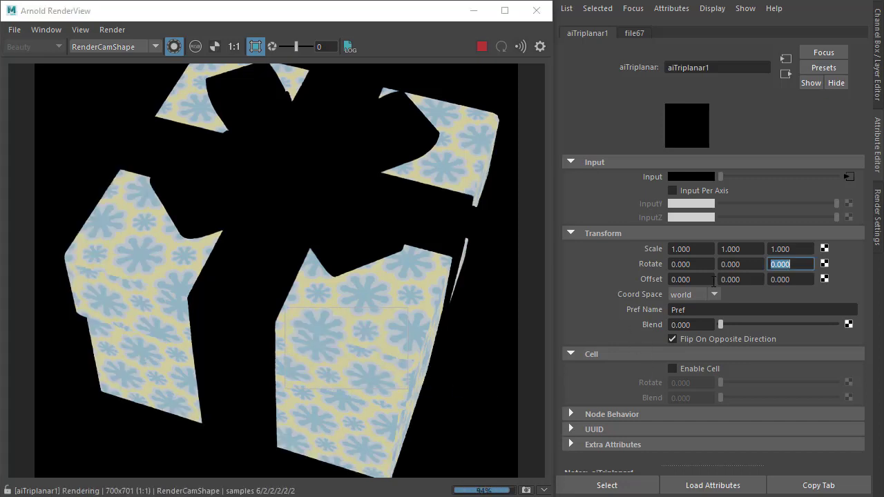
key("Tab")
key("Tab")
type("0.25")
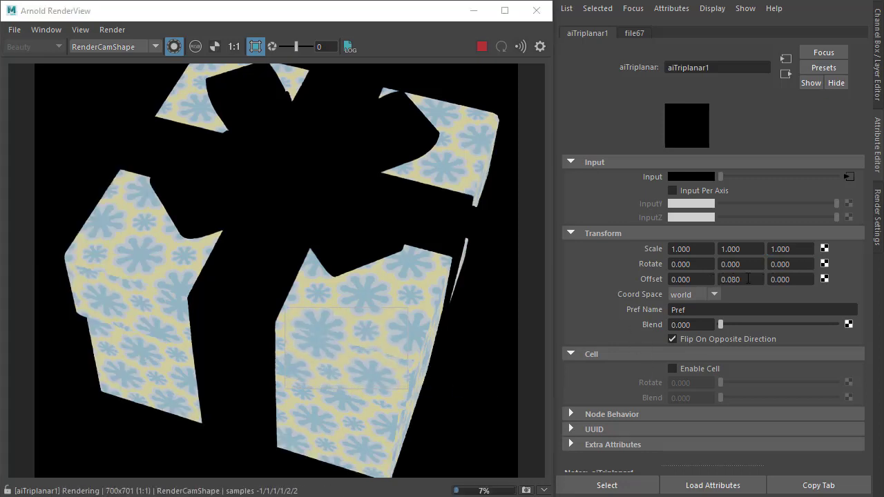
key("Return")
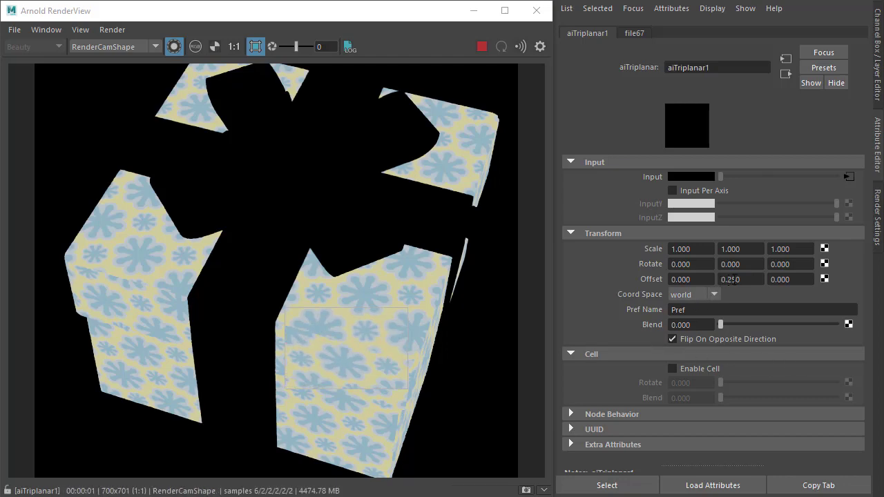
double_click(733, 279)
type("0.1")
key("Return")
type("0.08")
key("Tab")
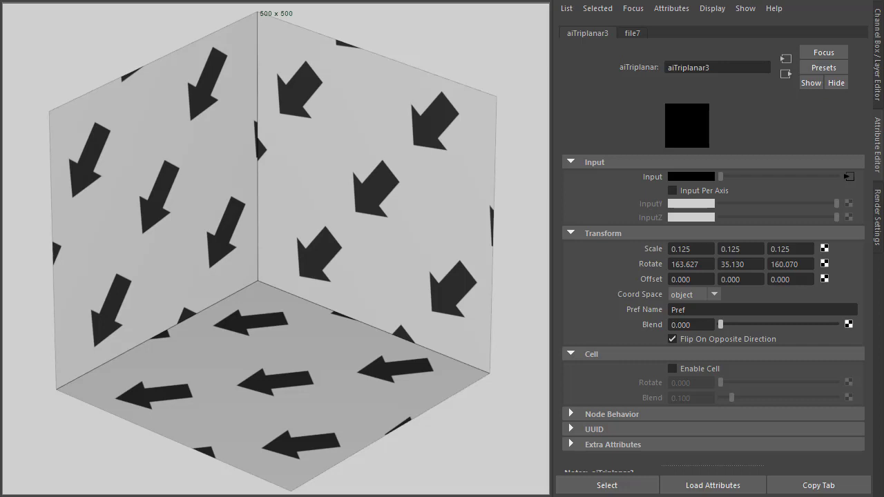
Turn off Flip On Opposite Direction; set Cell Rotate 0.313, Blend 0.247, Cell Blend 0.319
left_click(706, 340)
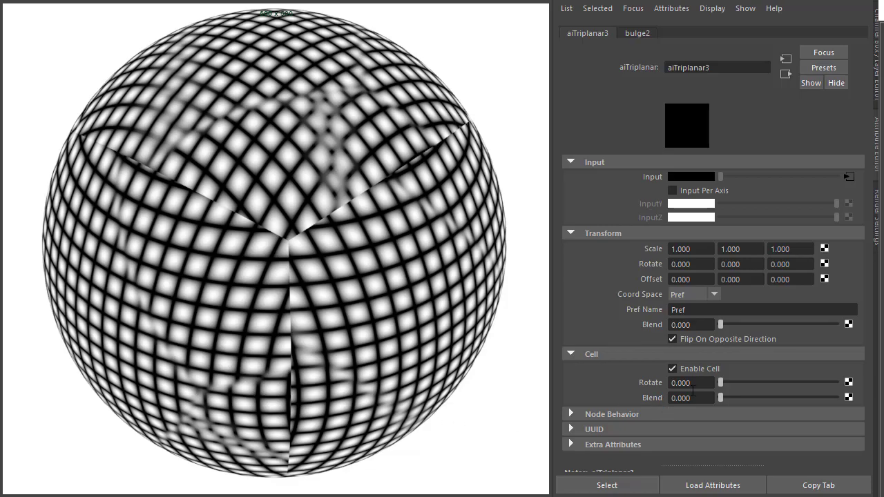
left_click_drag(729, 383, 755, 385)
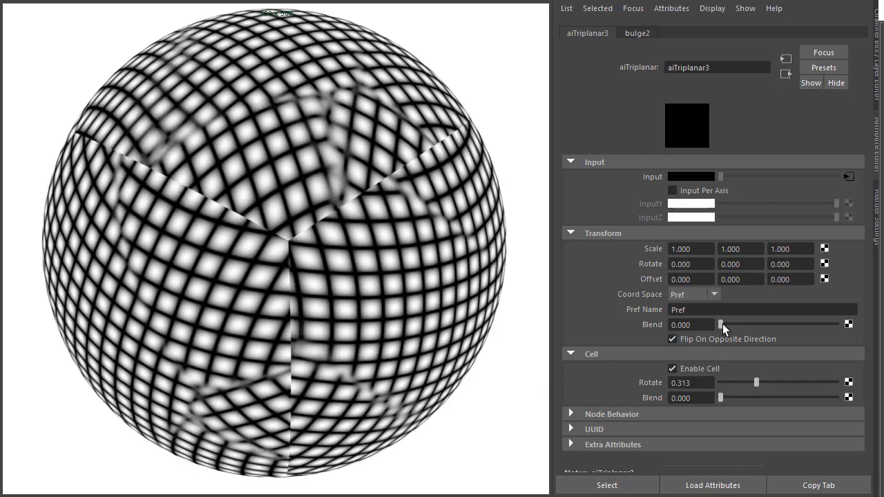
left_click_drag(720, 324, 748, 325)
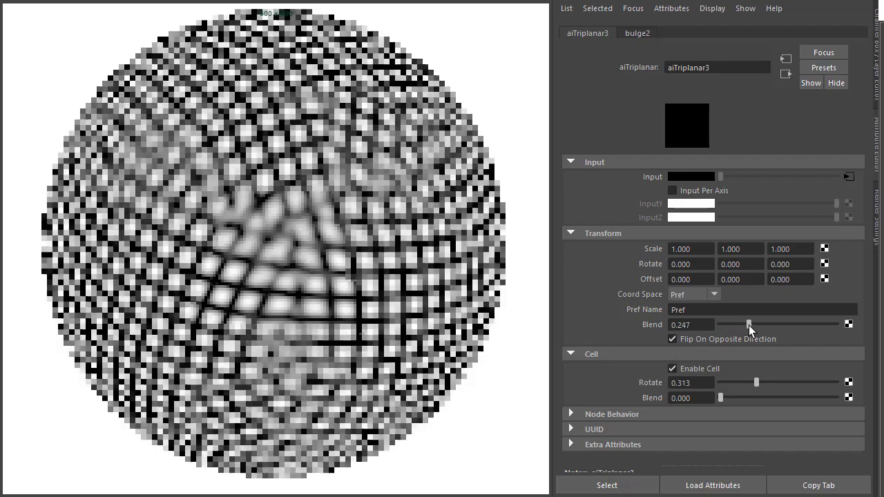
left_click_drag(721, 399, 756, 399)
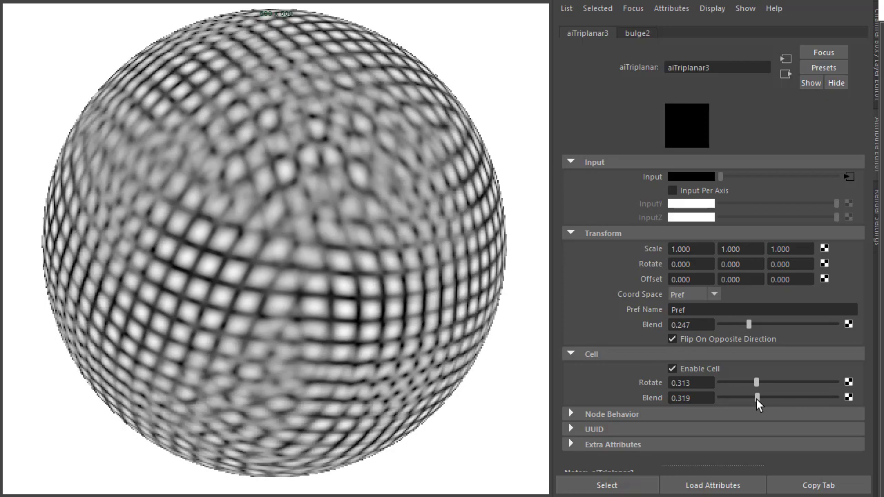